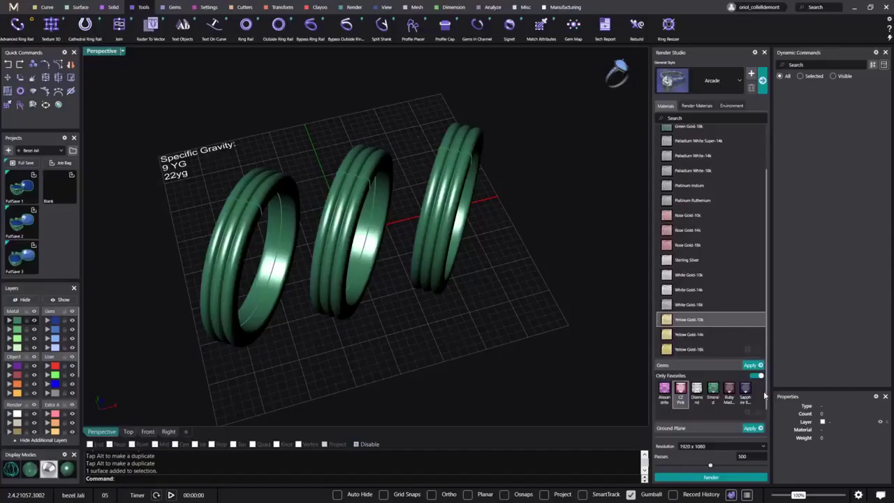
# Orbit the view to the rings and apply Yellow Gold-10k to the left ring
pyautogui.moveTo(392, 314)
pyautogui.mouseDown(button='right')
pyautogui.moveTo(389, 304)
pyautogui.moveTo(405, 303)
pyautogui.moveTo(395, 298)
pyautogui.mouseUp(button='right')
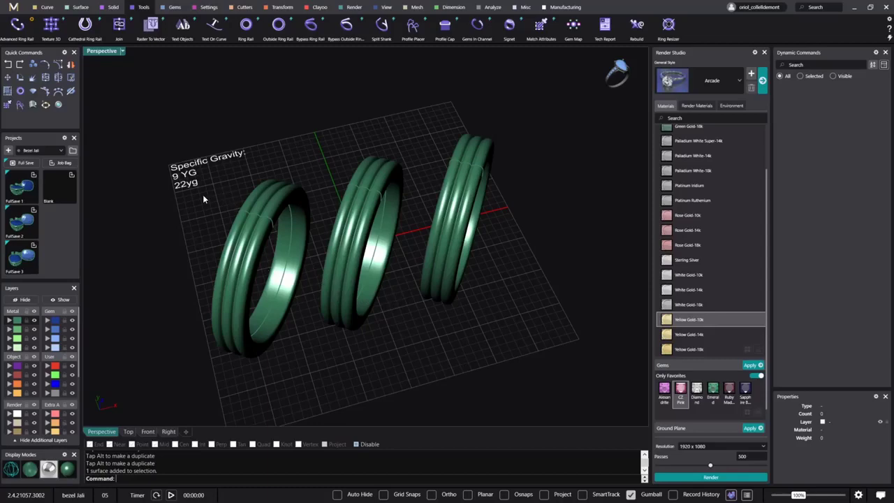
pyautogui.moveTo(203, 199)
pyautogui.mouseDown(button='right')
pyautogui.moveTo(240, 195)
pyautogui.moveTo(226, 202)
pyautogui.moveTo(226, 166)
pyautogui.mouseUp(button='right')
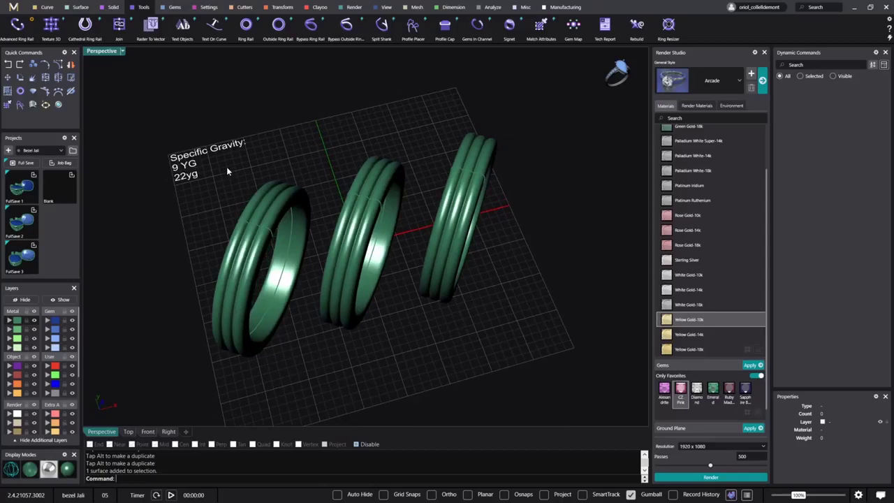
pyautogui.keyDown('shift'); pyautogui.moveTo(418, 252); pyautogui.dragTo(383, 239, button='right'); pyautogui.keyUp('shift')
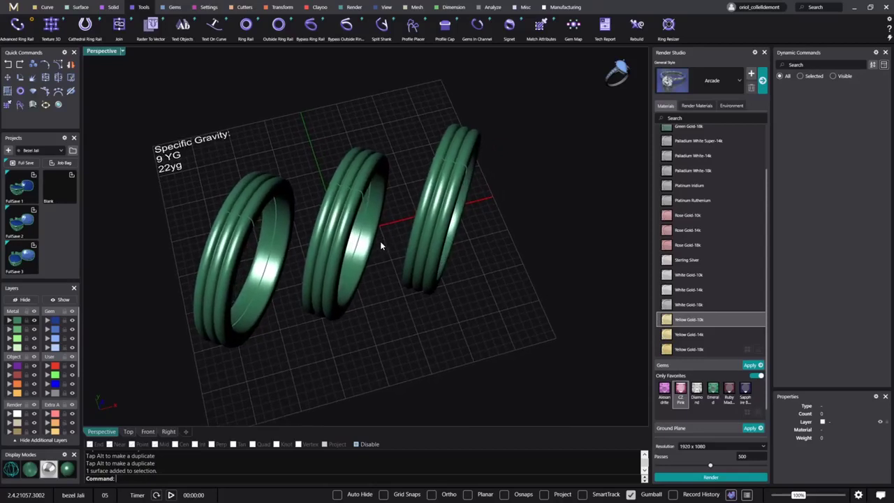
pyautogui.moveTo(405, 265)
pyautogui.mouseDown(button='right')
pyautogui.moveTo(393, 277)
pyautogui.moveTo(374, 261)
pyautogui.moveTo(386, 270)
pyautogui.moveTo(359, 275)
pyautogui.moveTo(407, 293)
pyautogui.moveTo(407, 280)
pyautogui.moveTo(372, 286)
pyautogui.mouseUp(button='right')
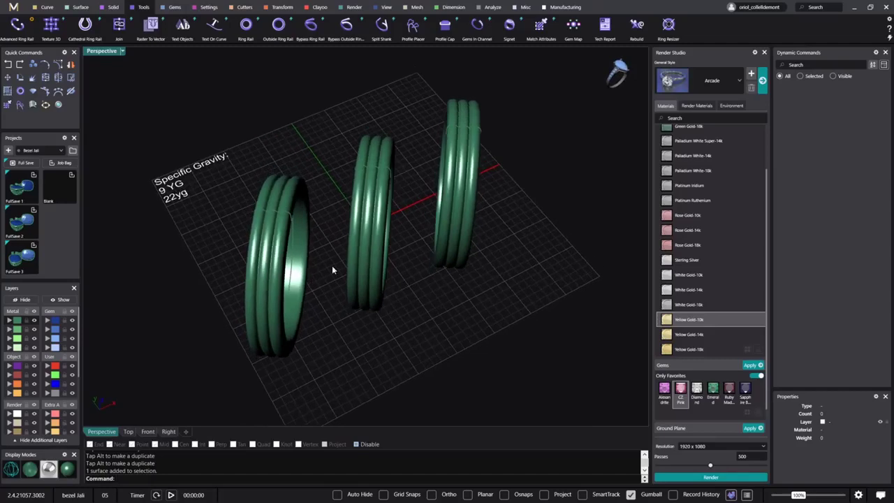
pyautogui.moveTo(451, 245); pyautogui.dragTo(415, 294, button='right')
pyautogui.click(296, 283)
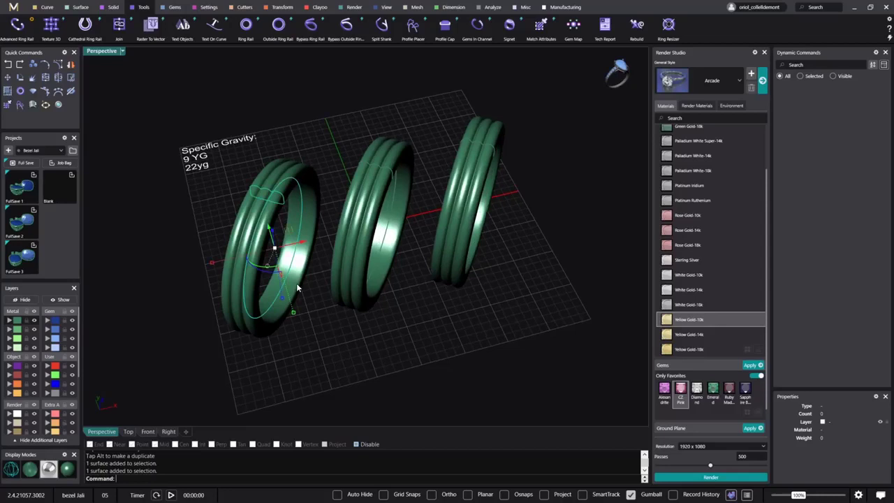
pyautogui.scroll(-1, 690, 328)
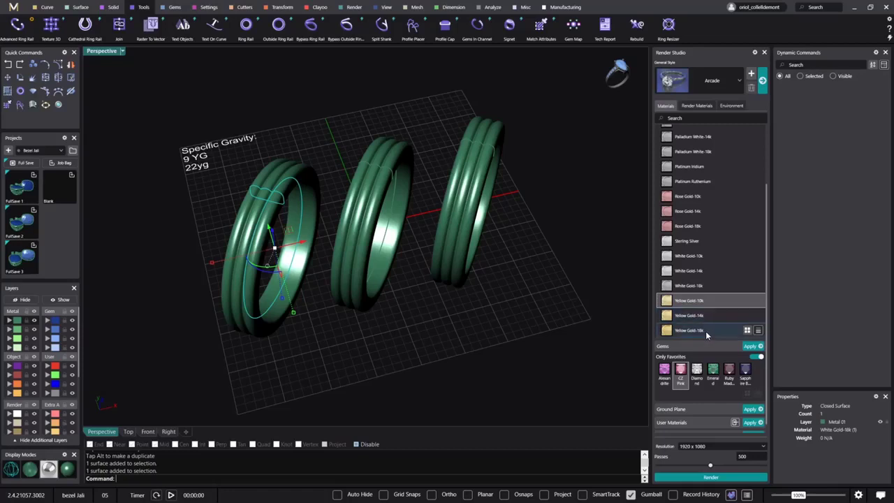
pyautogui.moveTo(705, 330)
pyautogui.click(709, 302)
pyautogui.scroll(2, 740, 244)
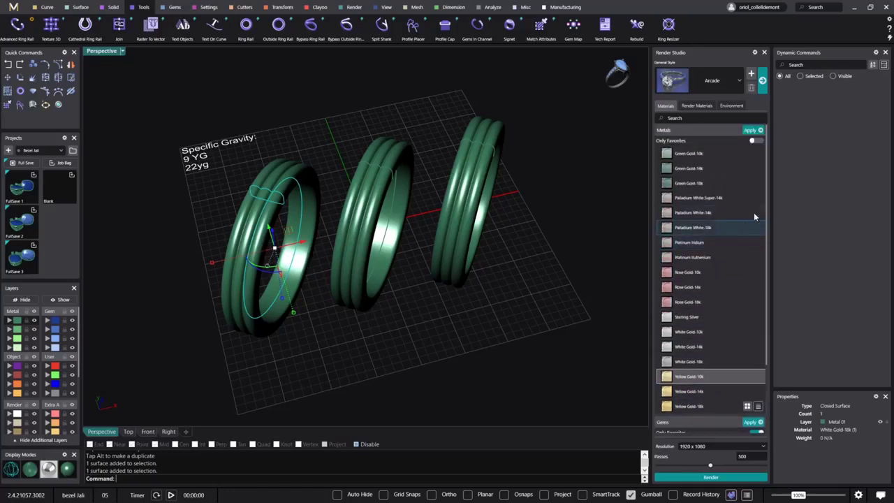
pyautogui.click(757, 131)
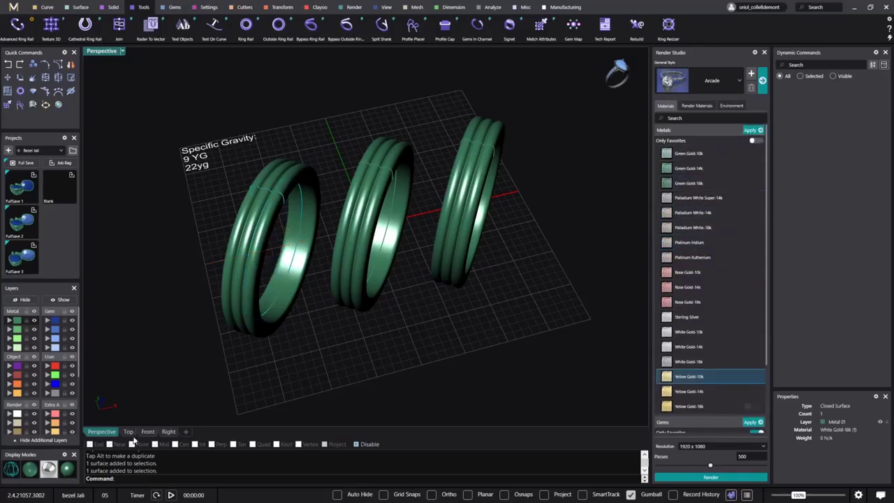
# Apply Yellow Gold-14k to the middle ring and Yellow Gold-18k to the right ring, then deselect
pyautogui.click(369, 228)
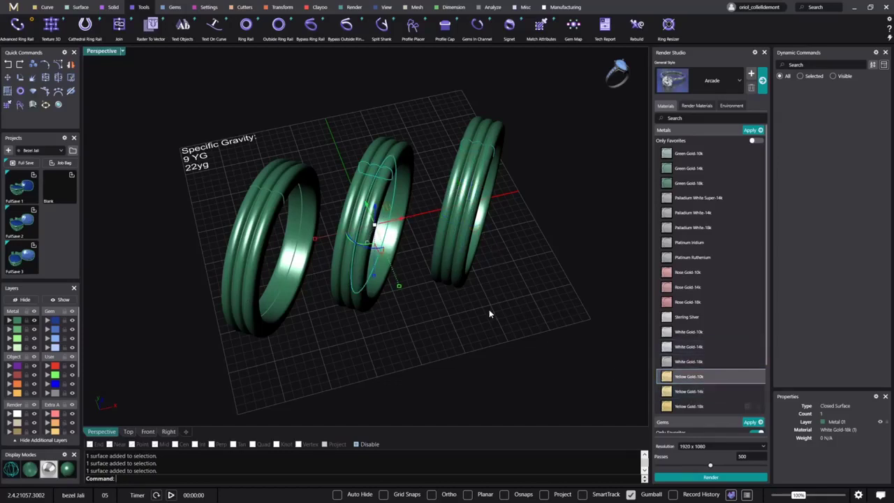
pyautogui.click(689, 392)
pyautogui.click(749, 130)
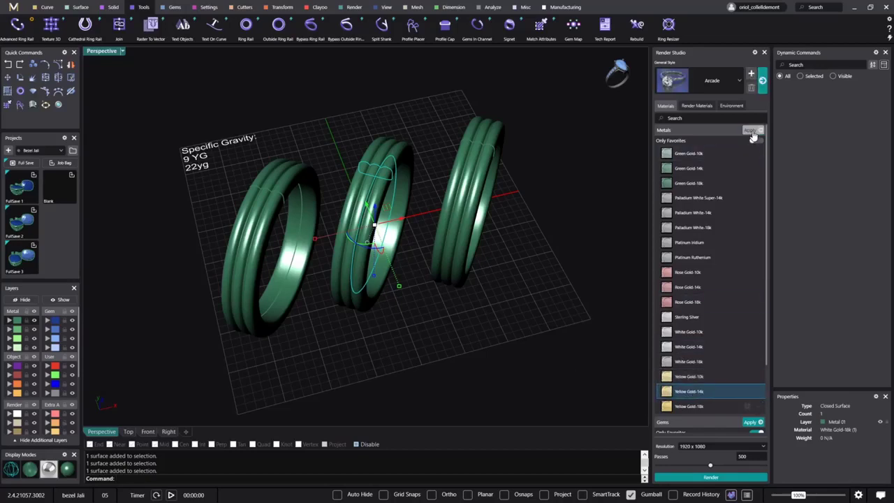
pyautogui.keyDown('shift'); pyautogui.click(460, 241); pyautogui.keyUp('shift')
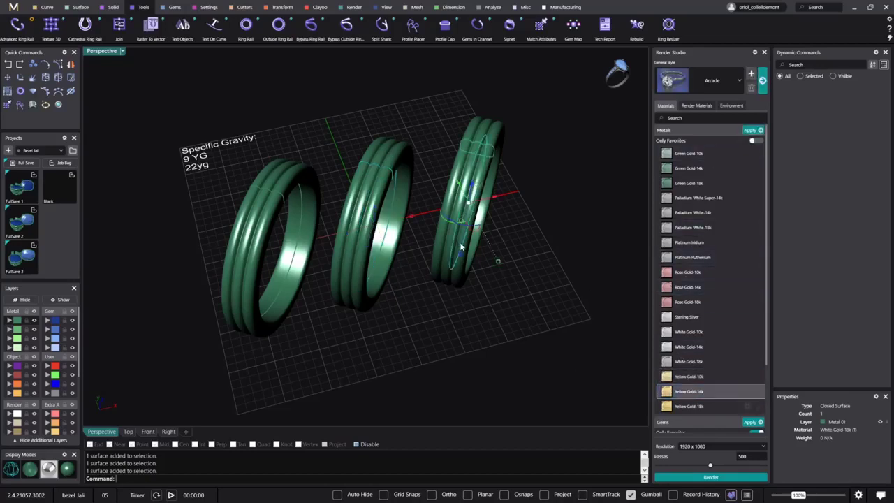
pyautogui.click(688, 406)
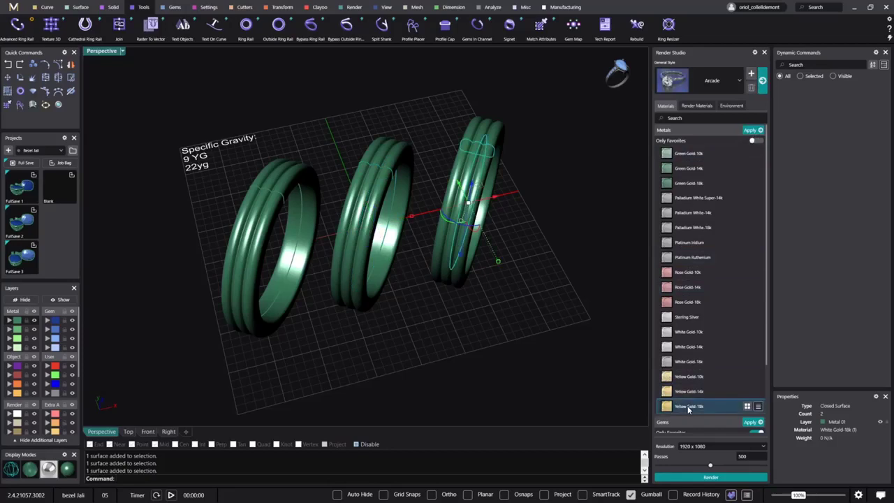
pyautogui.click(751, 131)
pyautogui.click(560, 280)
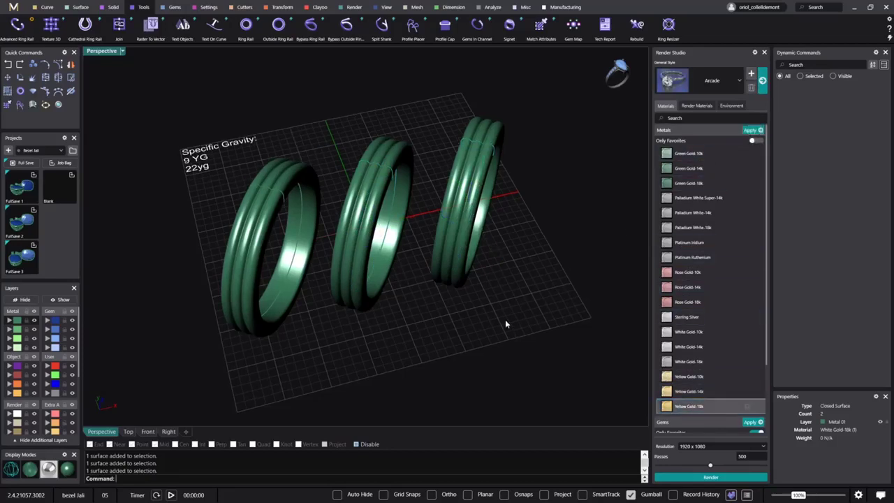
# Show the rings rendered in gold, orbit to inspect them, and generate the ring-weight Tech Report
pyautogui.click(48, 468)
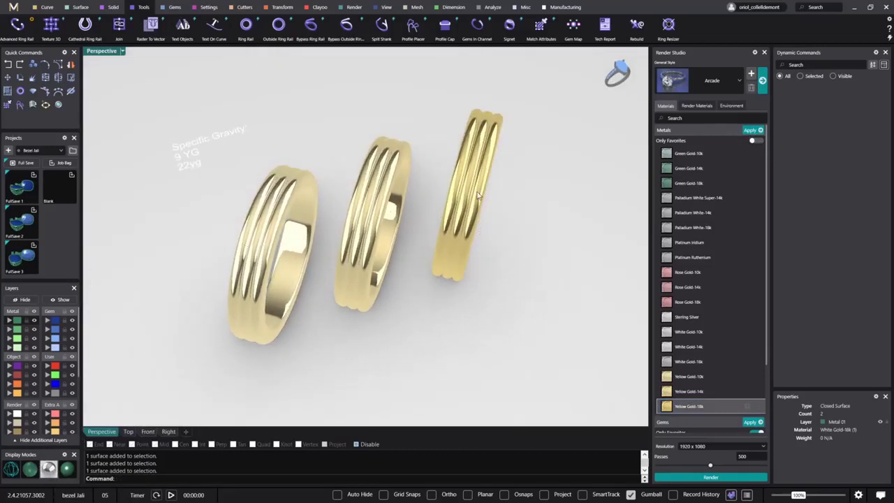
pyautogui.moveTo(447, 239); pyautogui.dragTo(453, 273, button='right')
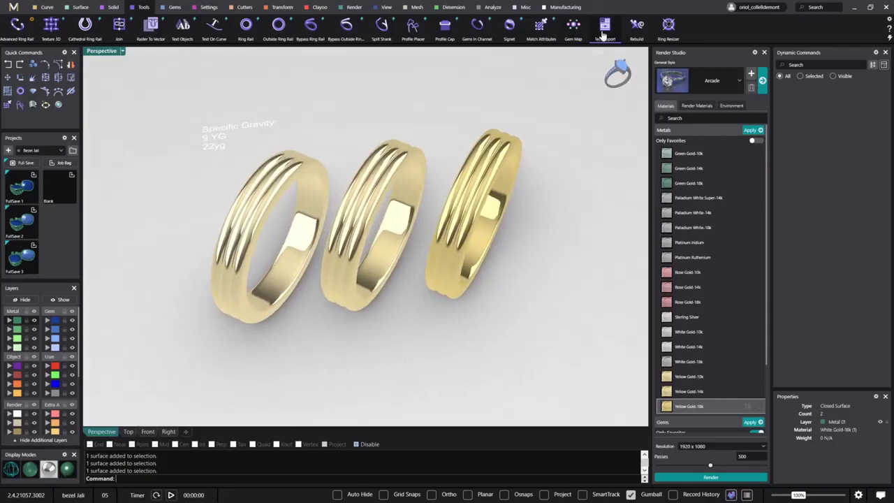
pyautogui.click(605, 28)
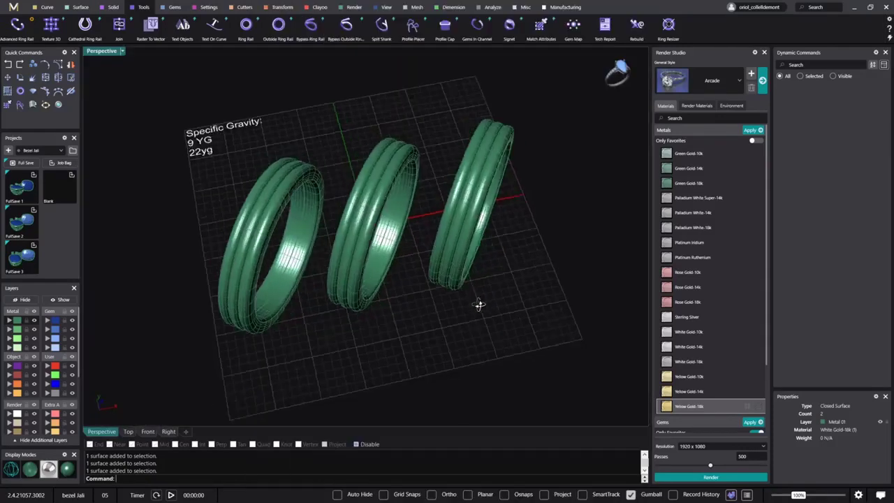
# Close the report and show only in-use render materials (White Gold-14k, Yellow Gold-10k/14k/18k) as a text list
pyautogui.press('Escape')
pyautogui.moveTo(490, 293); pyautogui.dragTo(228, 183, button='right')
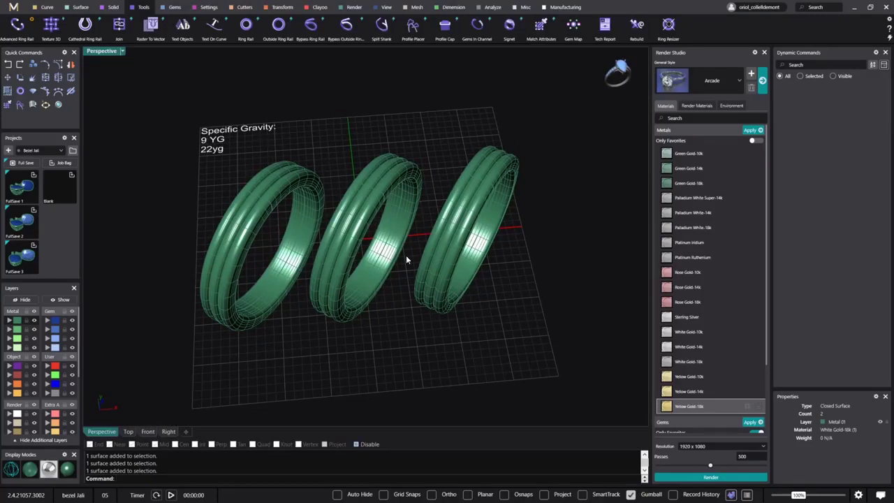
pyautogui.moveTo(405, 255); pyautogui.dragTo(415, 245, button='right')
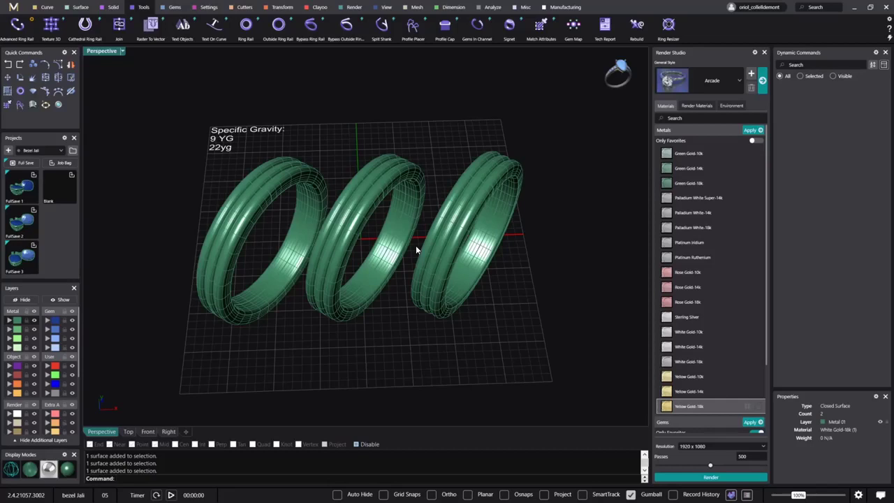
pyautogui.click(693, 104)
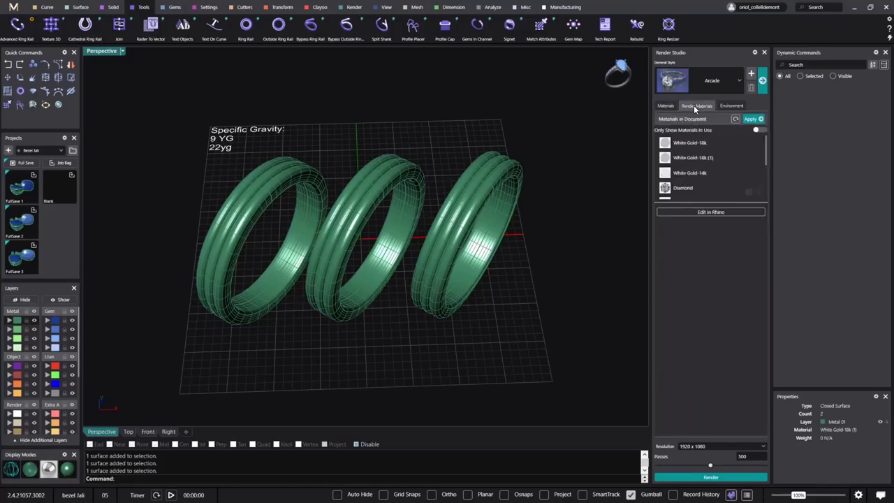
pyautogui.click(748, 191)
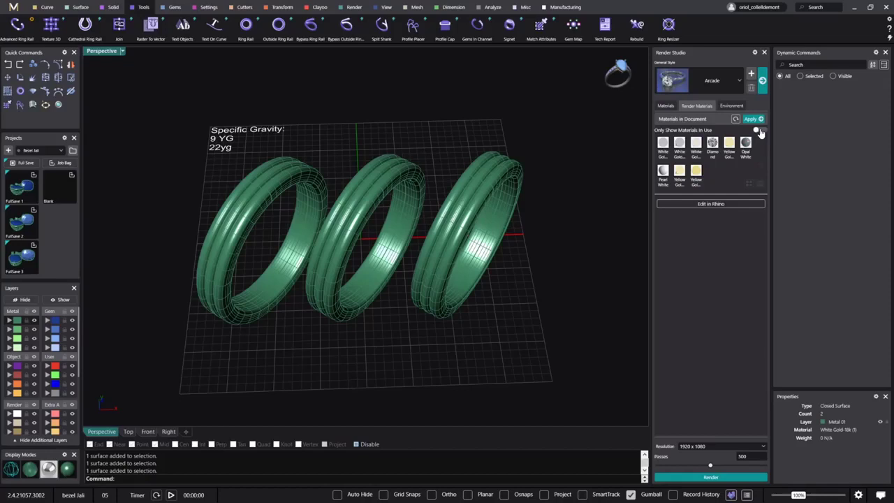
pyautogui.click(759, 131)
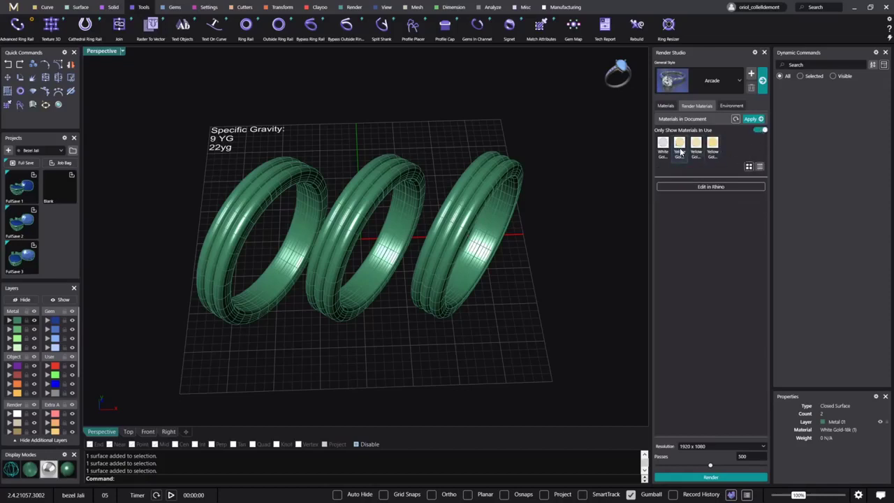
pyautogui.click(759, 167)
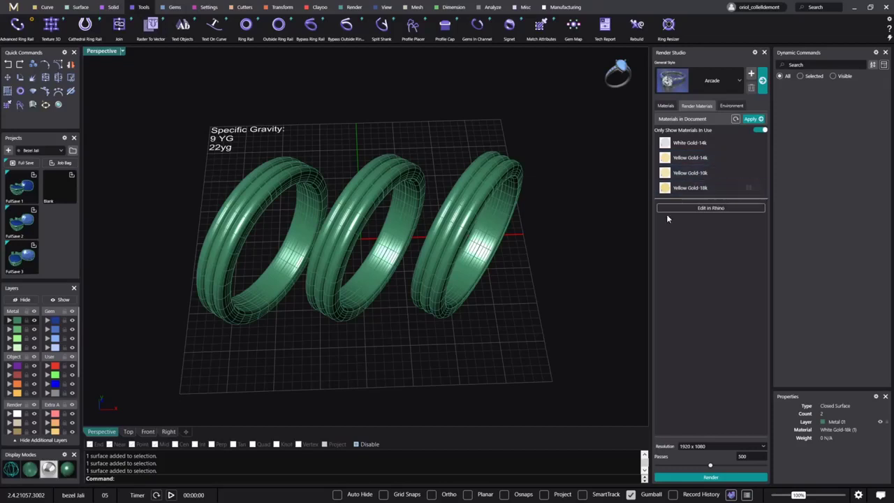
# Select the middle ring's Yellow Gold-14k, unlock its specific gravity and enter 11.1
pyautogui.click(277, 194)
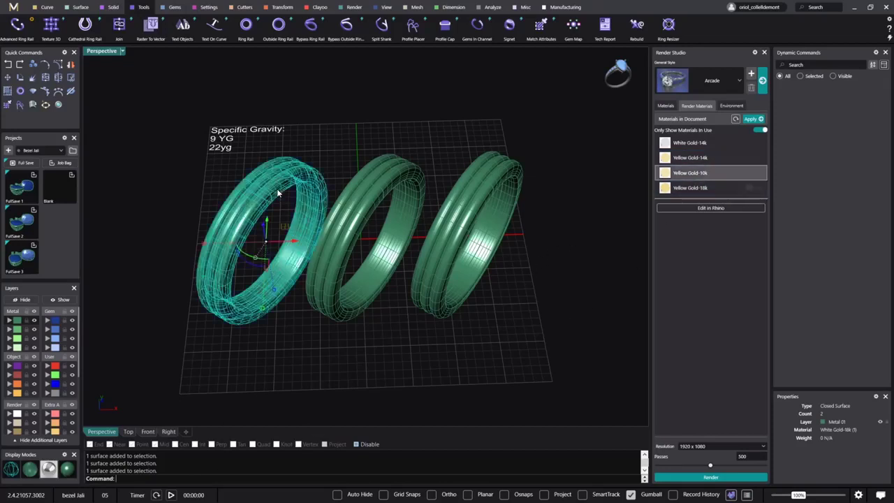
pyautogui.moveTo(691, 173)
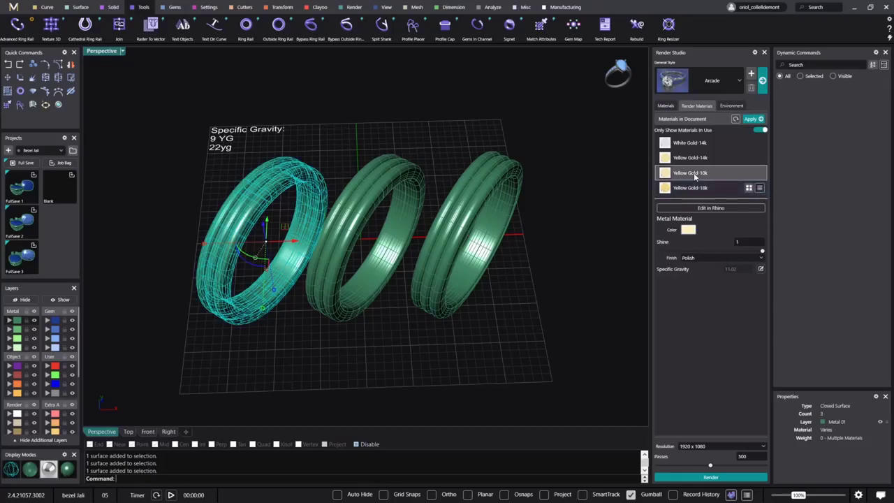
pyautogui.click(369, 211)
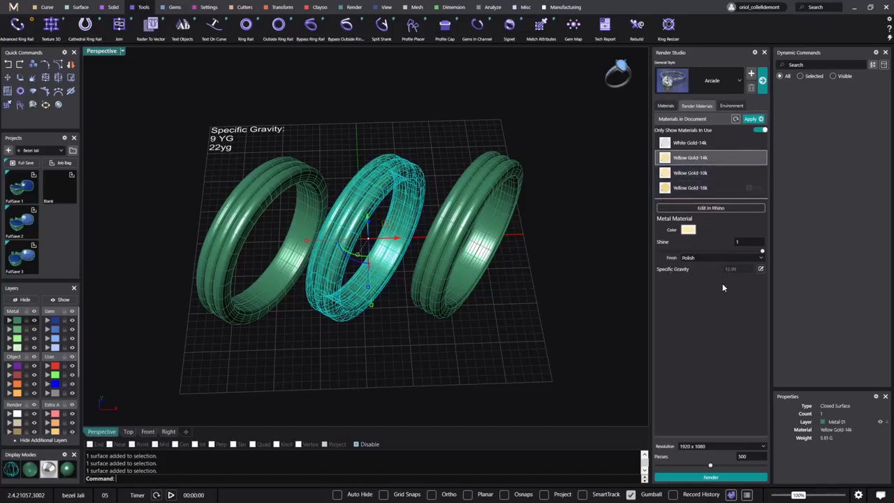
pyautogui.click(761, 271)
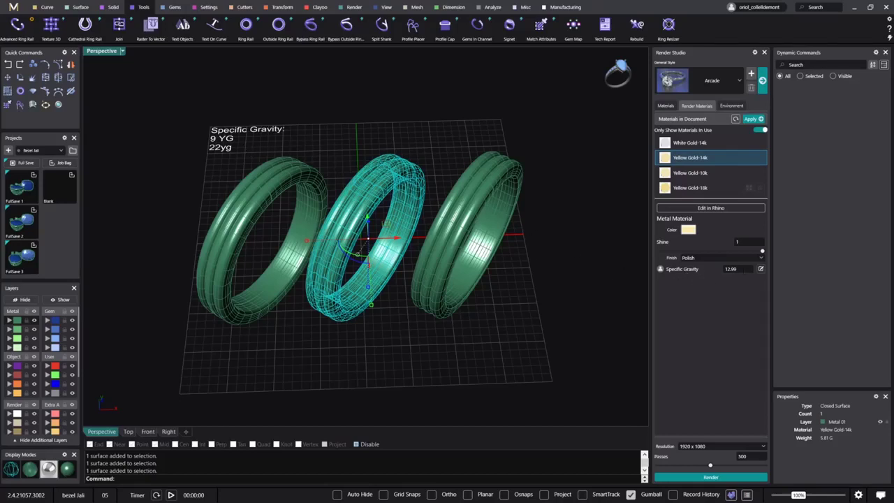
pyautogui.click(729, 268)
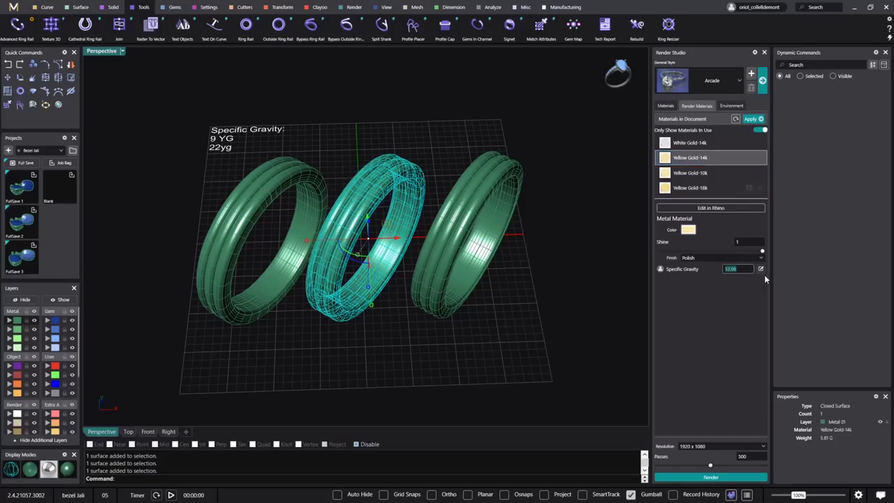
pyautogui.write('11')
pyautogui.write('.1')
# Confirm 11.1 and save Yellow Gold-14k as user material 'Yellow Gold-9k', overwriting the existing file
pyautogui.press('Return')
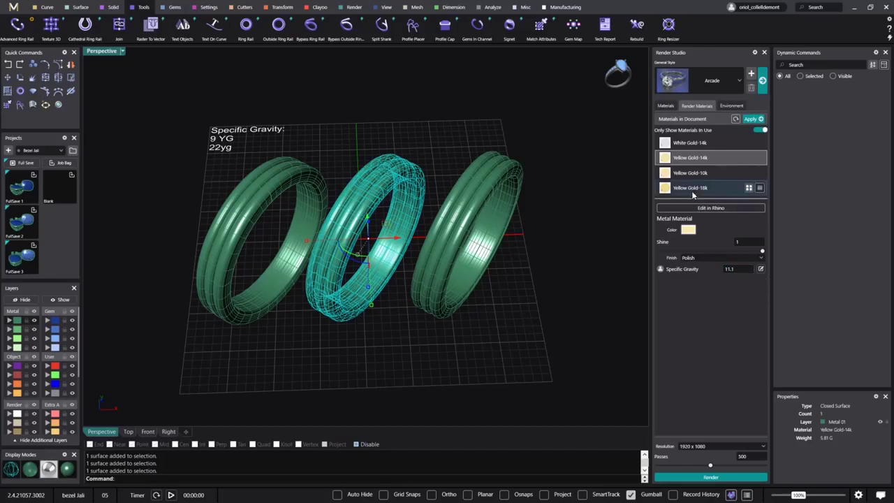
pyautogui.rightClick(692, 161)
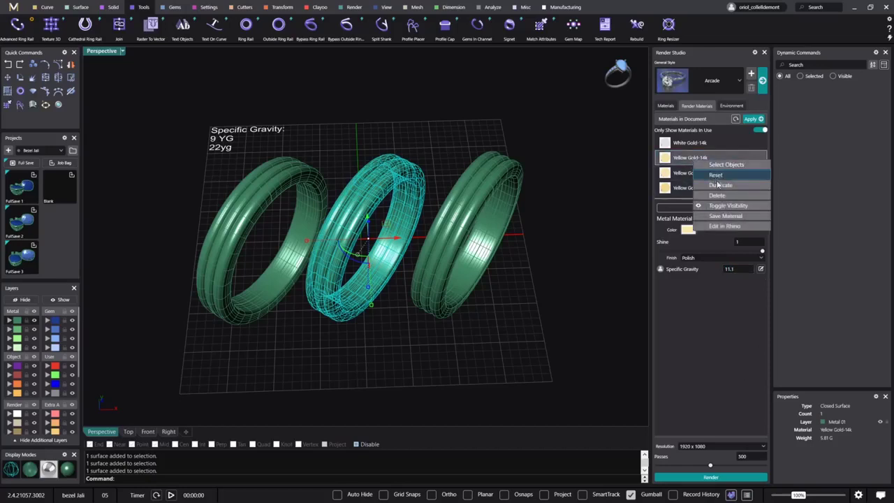
pyautogui.click(725, 217)
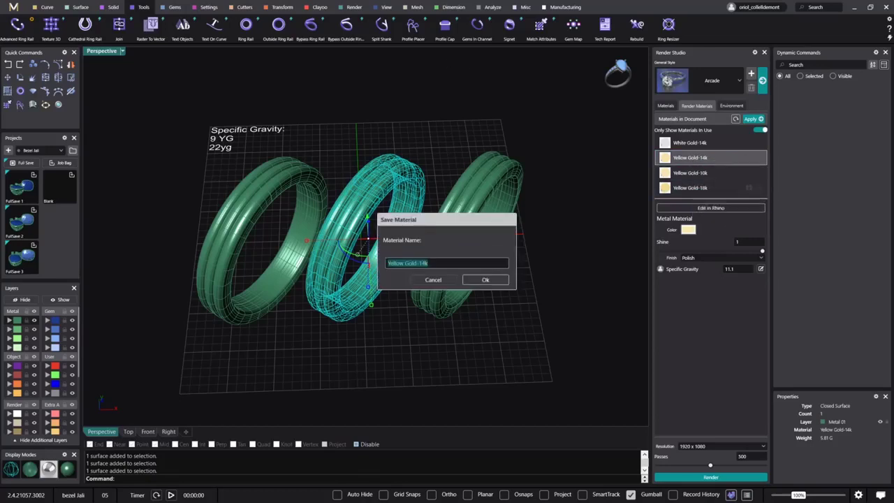
pyautogui.press('End')
pyautogui.press('BackSpace')
pyautogui.press('BackSpace')
pyautogui.press('BackSpace')
pyautogui.click(489, 280)
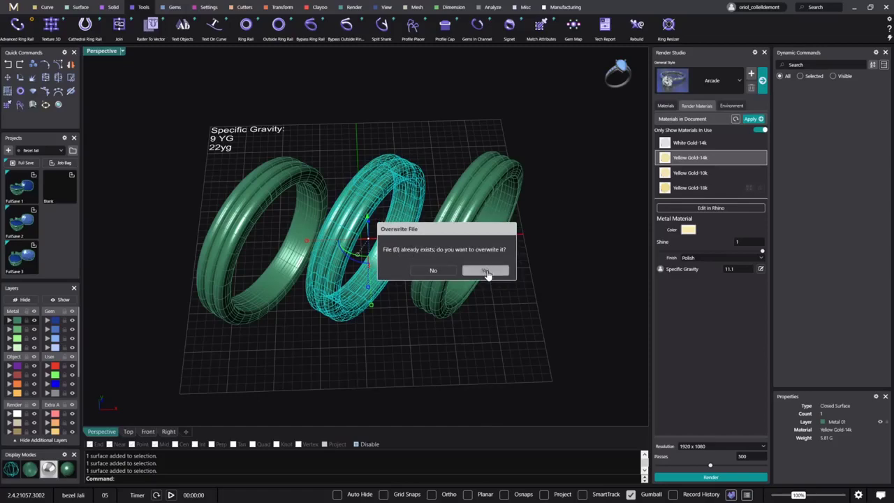
pyautogui.click(487, 270)
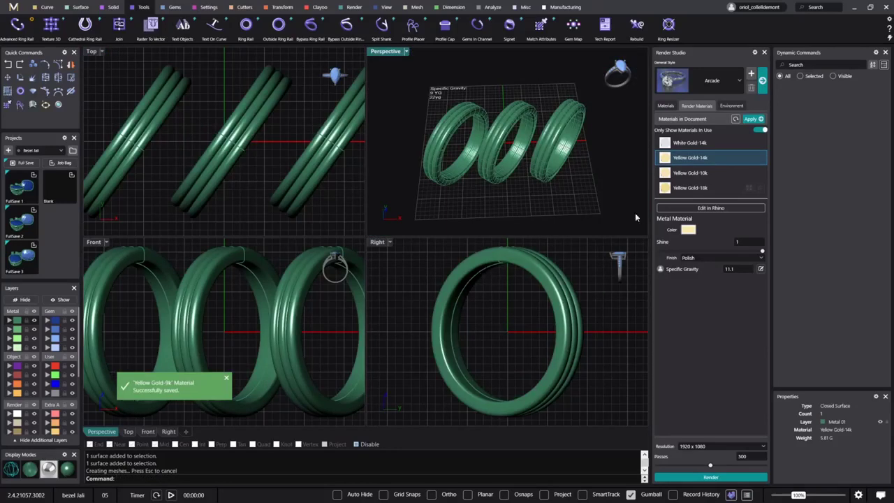
# Unlock Yellow Gold-18k's specific gravity and change it to 17.8
pyautogui.click(691, 189)
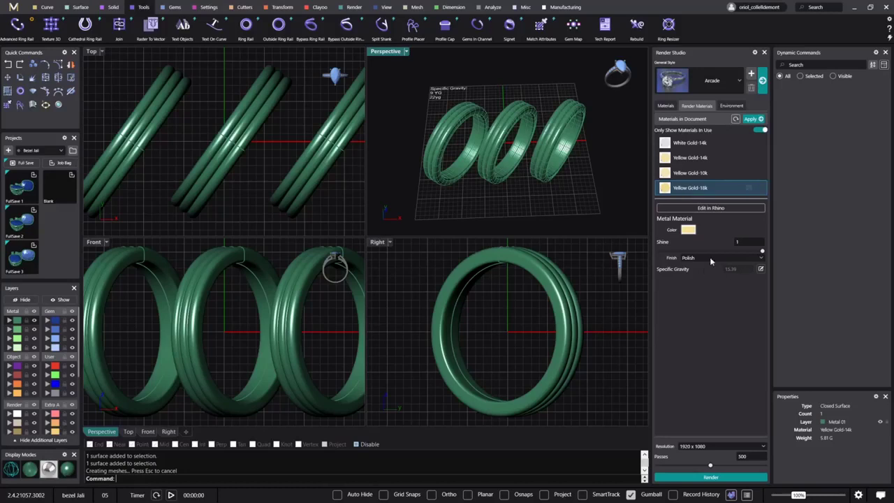
pyautogui.click(760, 269)
pyautogui.click(760, 269)
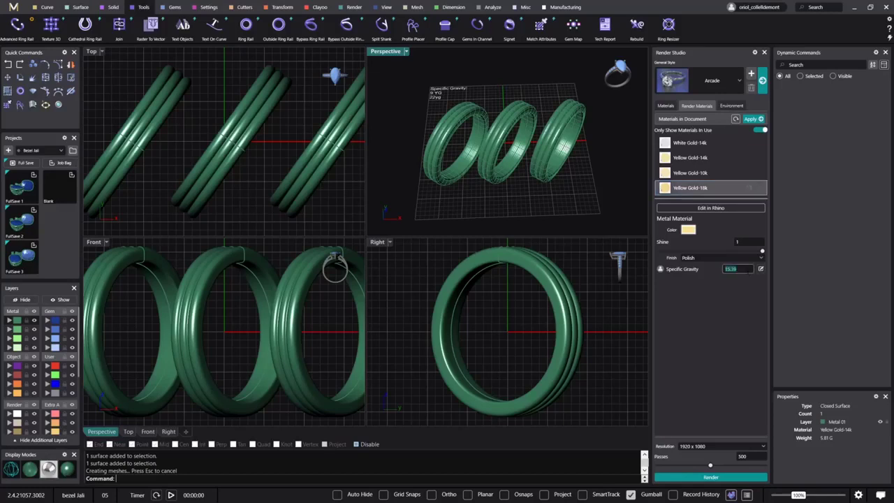
pyautogui.write('1')
# Save the edited material as user material 'Yellow Gold-22k'
pyautogui.rightClick(679, 188)
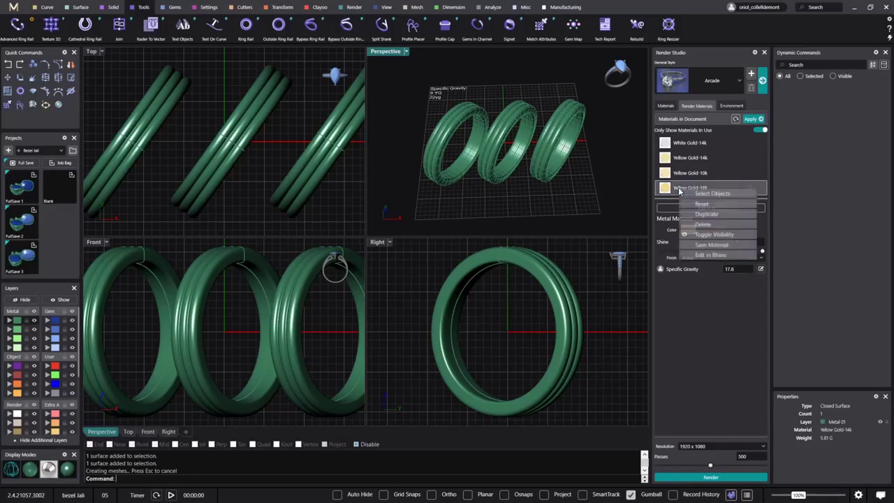
pyautogui.click(706, 244)
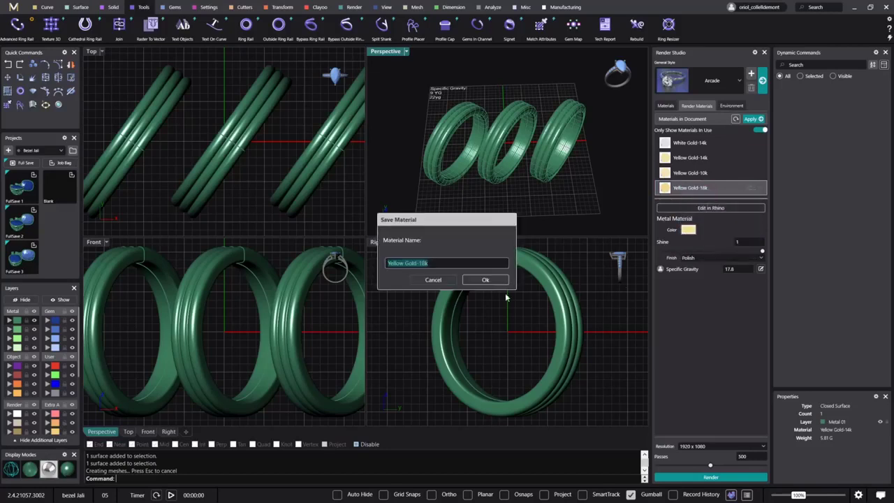
pyautogui.click(455, 259)
pyautogui.press('BackSpace')
pyautogui.press('BackSpace')
pyautogui.press('BackSpace')
pyautogui.write('22')
pyautogui.write('k')
pyautogui.press('Return')
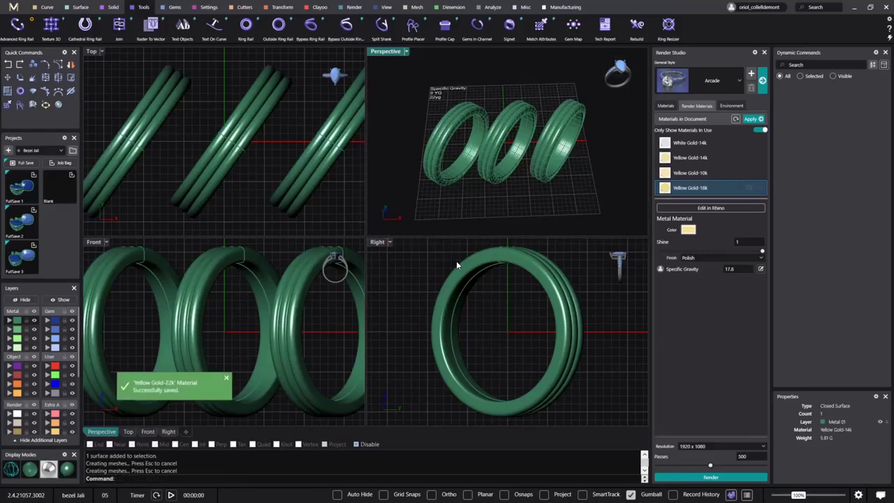
# Maximize the Perspective viewport and browse the Metals material library
pyautogui.doubleClick(385, 52)
pyautogui.moveTo(380, 230); pyautogui.dragTo(369, 209, button='right')
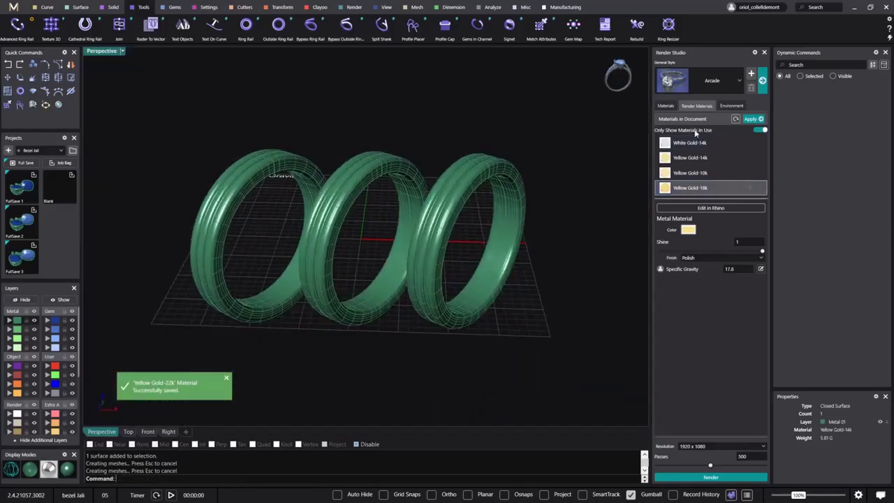
pyautogui.click(665, 105)
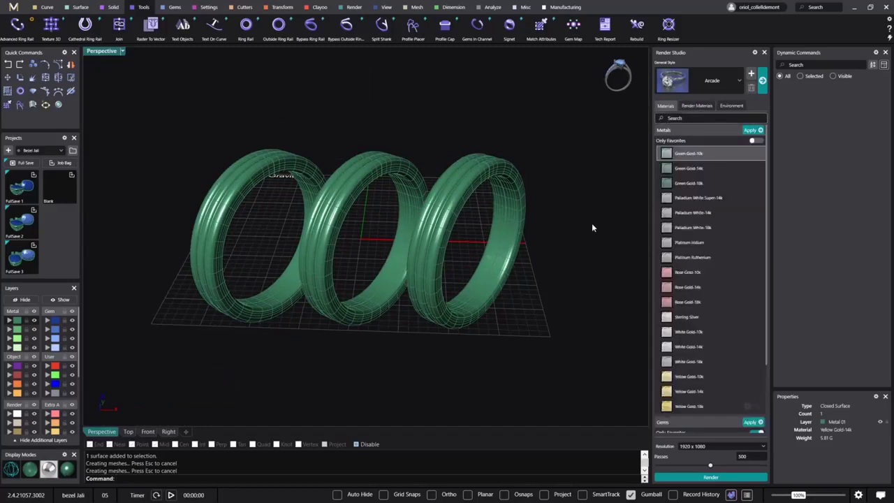
pyautogui.scroll(-1, 689, 321)
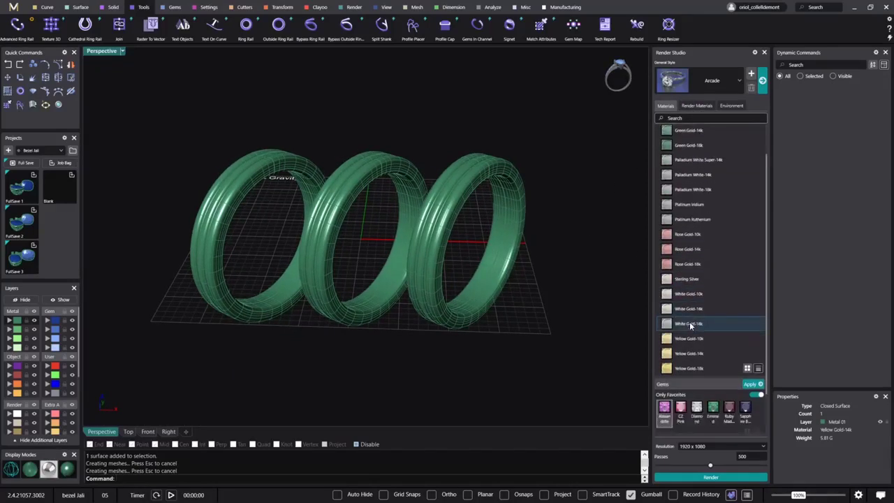
pyautogui.scroll(1, 689, 323)
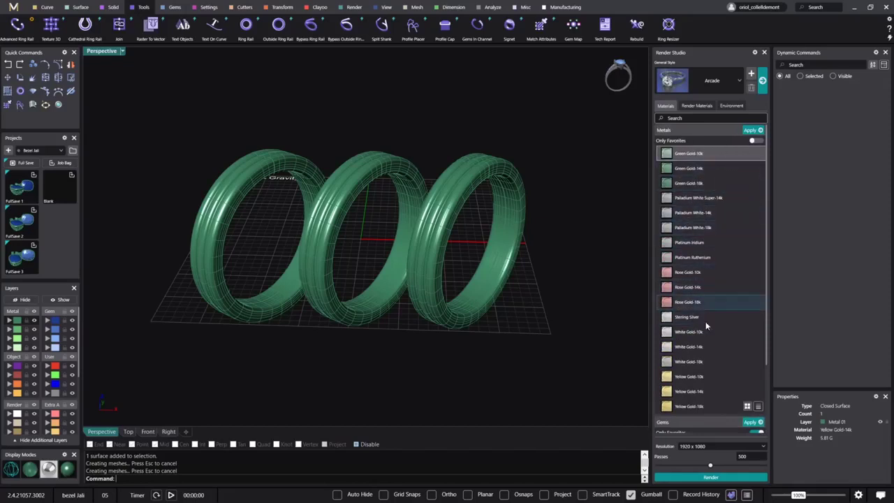
# Mark Rose Gold-14k as a favourite and list only favourite metals
pyautogui.rightClick(689, 200)
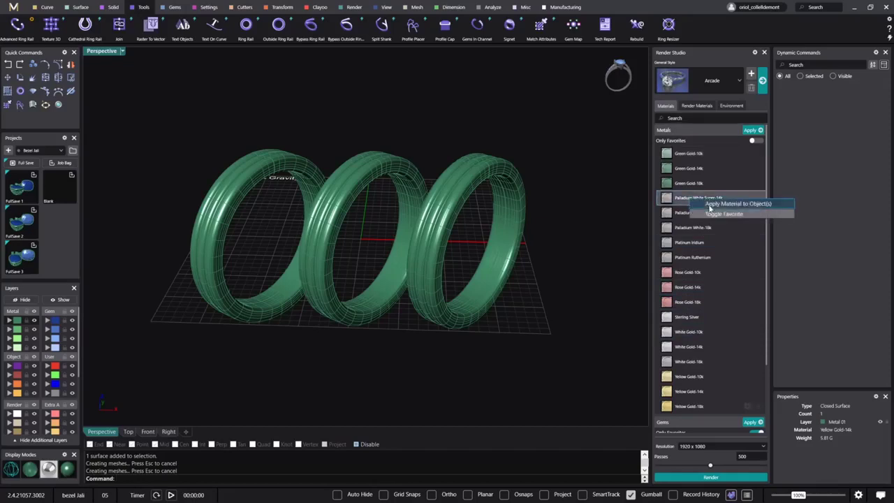
pyautogui.click(726, 257)
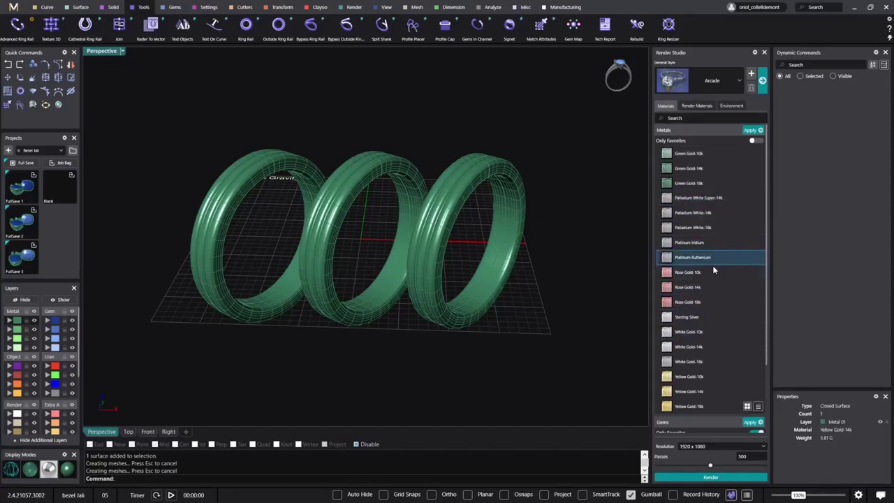
pyautogui.rightClick(696, 286)
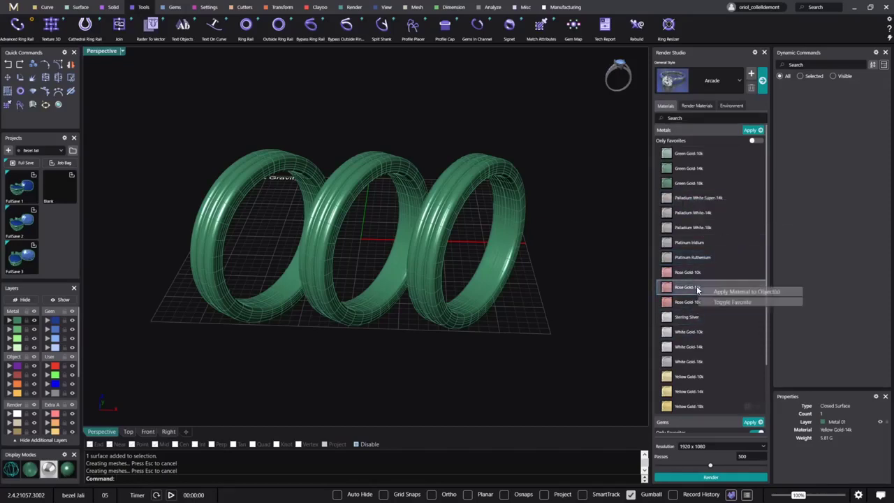
pyautogui.click(745, 302)
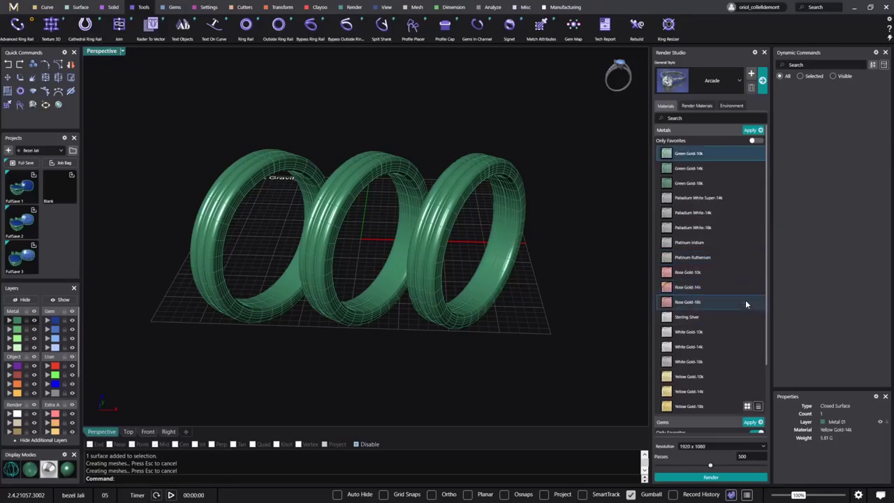
pyautogui.click(756, 141)
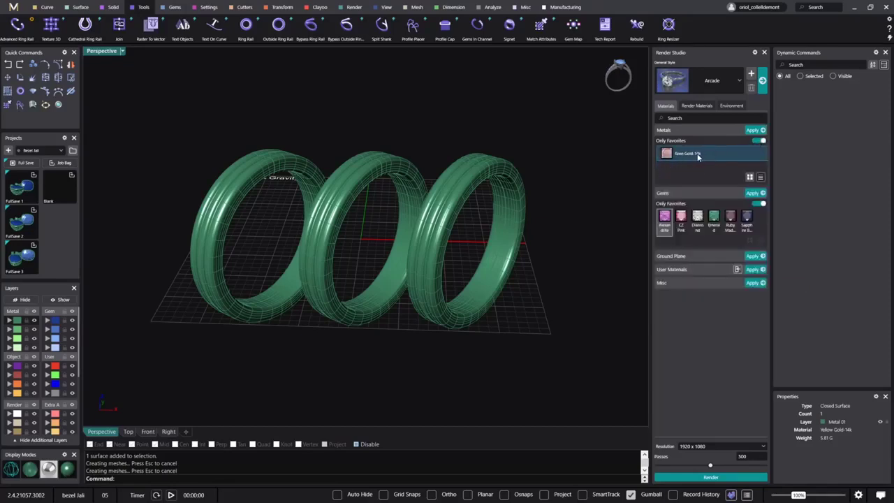
# Expand User Materials and apply Yellow Gold-22k to the middle ring and Yellow Gold-9k to the right ring
pyautogui.click(709, 270)
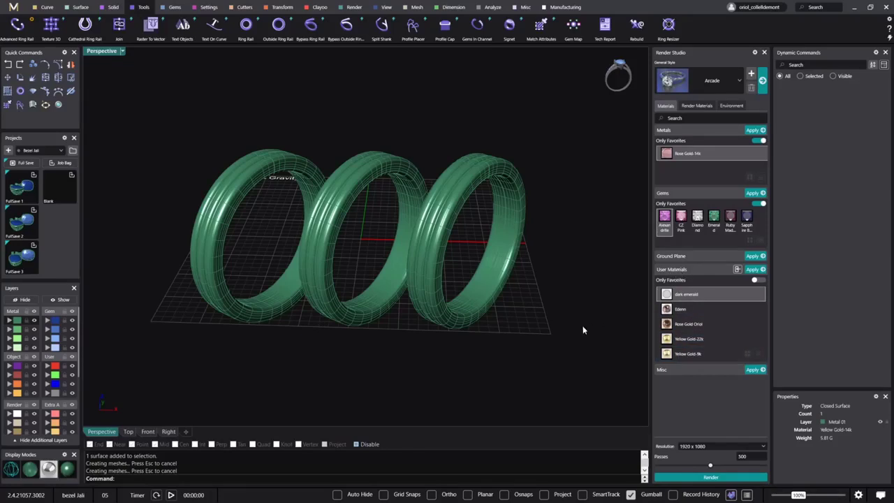
pyautogui.click(363, 307)
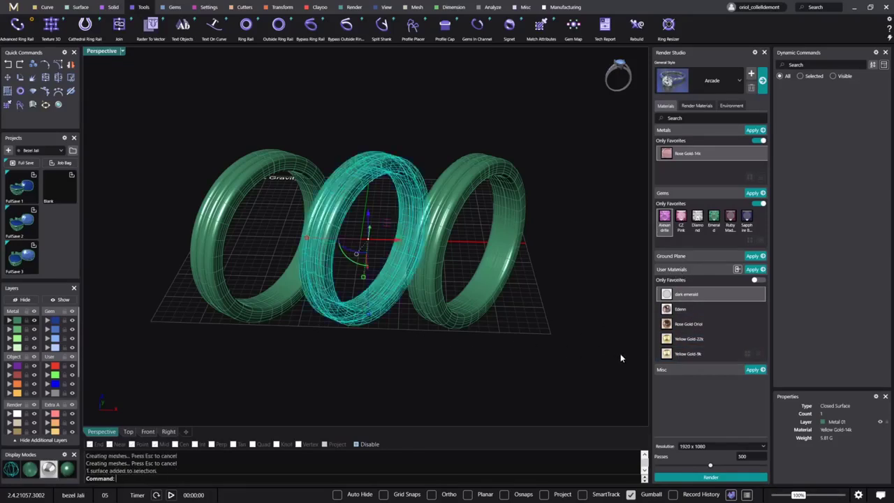
pyautogui.click(699, 342)
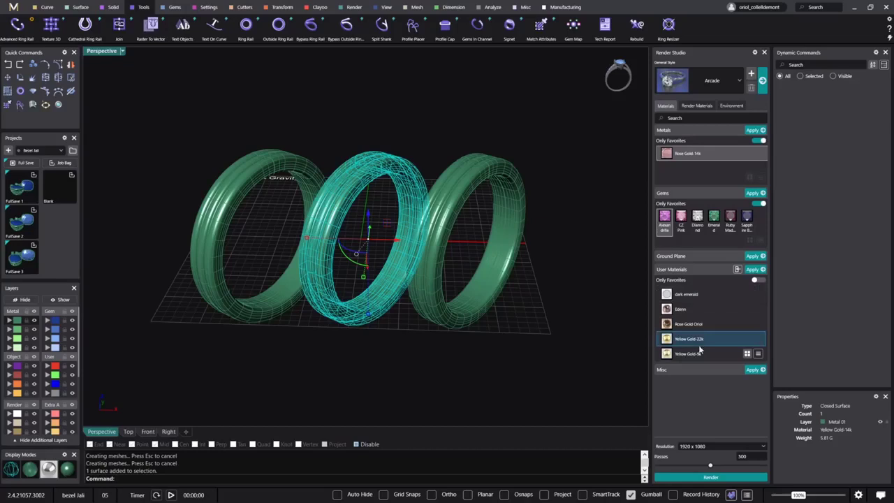
pyautogui.click(753, 270)
pyautogui.click(490, 293)
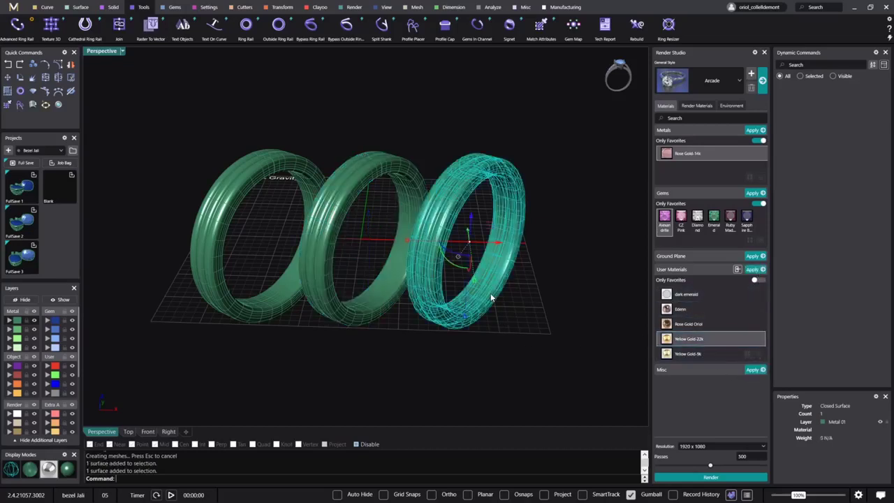
pyautogui.click(678, 356)
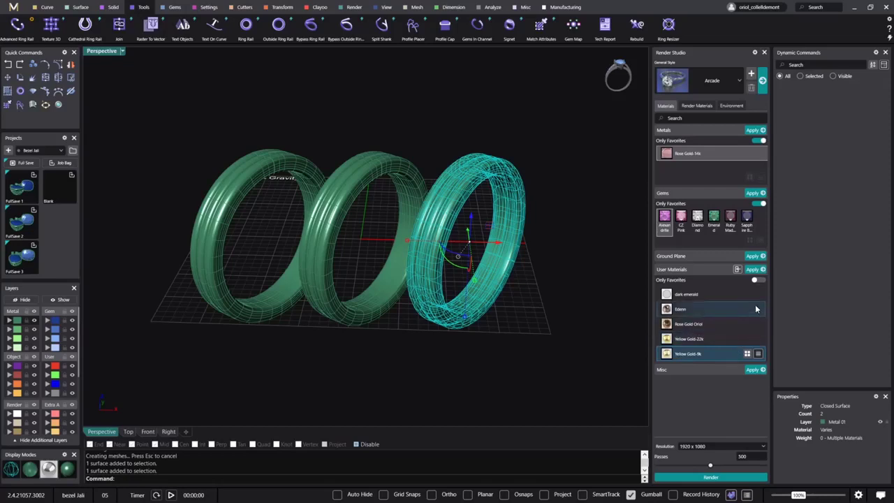
pyautogui.click(755, 271)
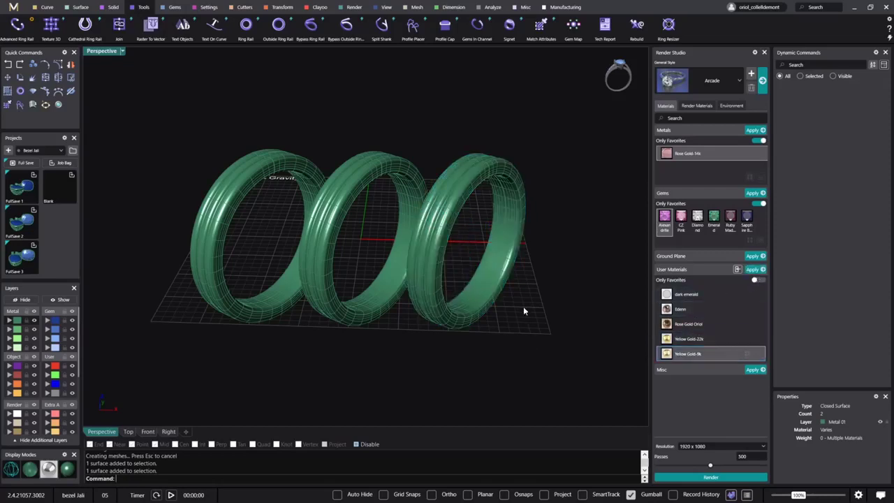
# Generate the Tech Report of ring weights in DWT and grams with metal quality
pyautogui.click(606, 27)
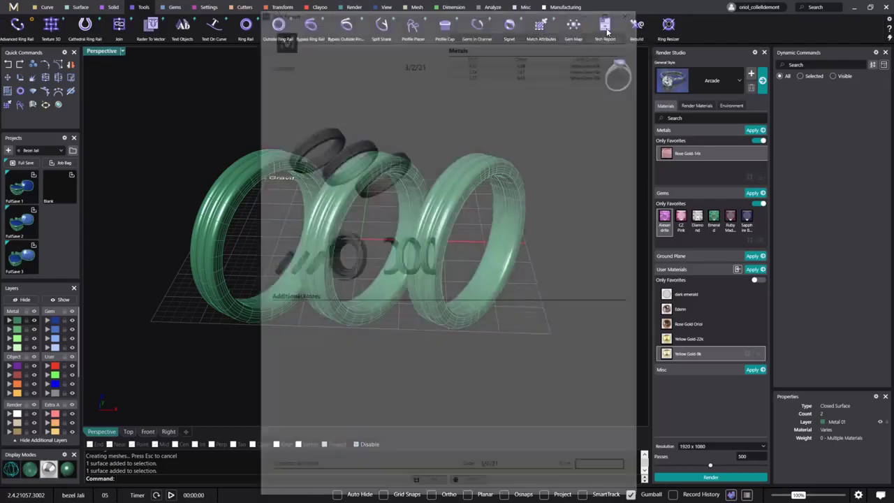